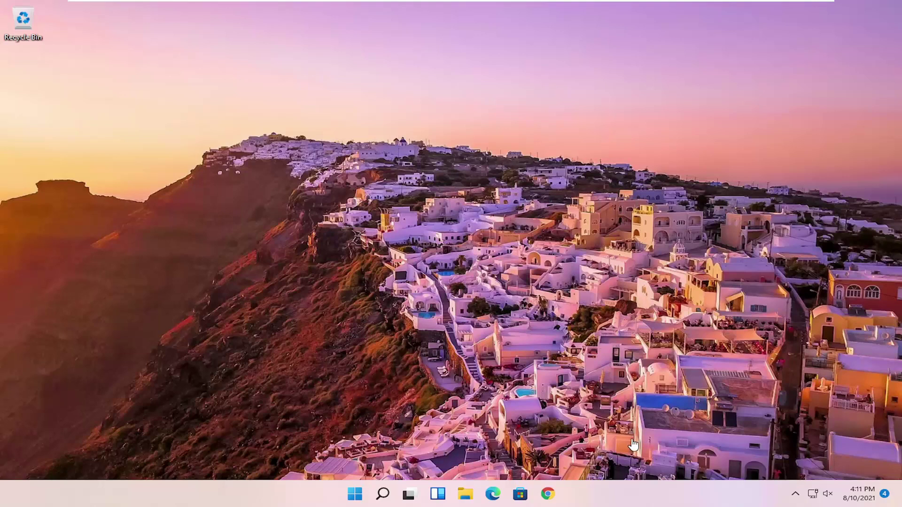
Step: Search 'voice recorder' in Windows Search and launch the Voice Recorder best match
{"action": "left_click", "coordinate": [383, 496]}
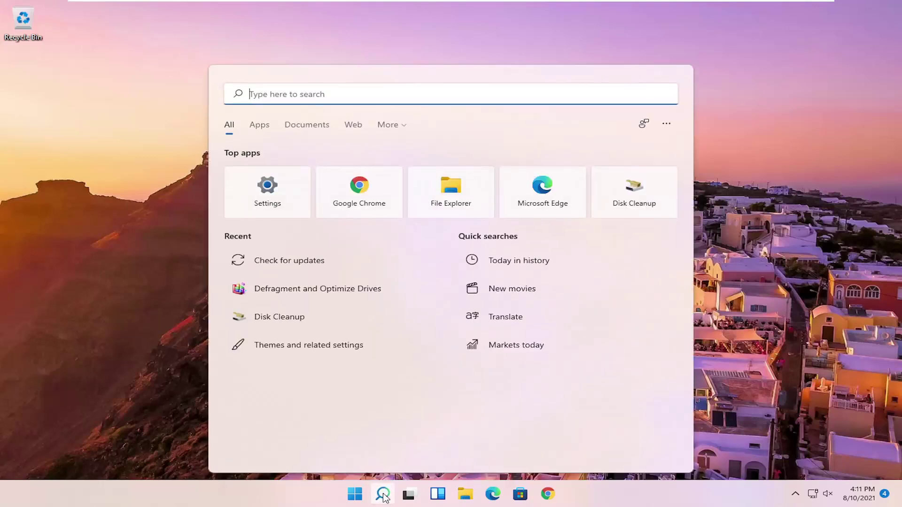
{"action": "type", "text": "voice reco"}
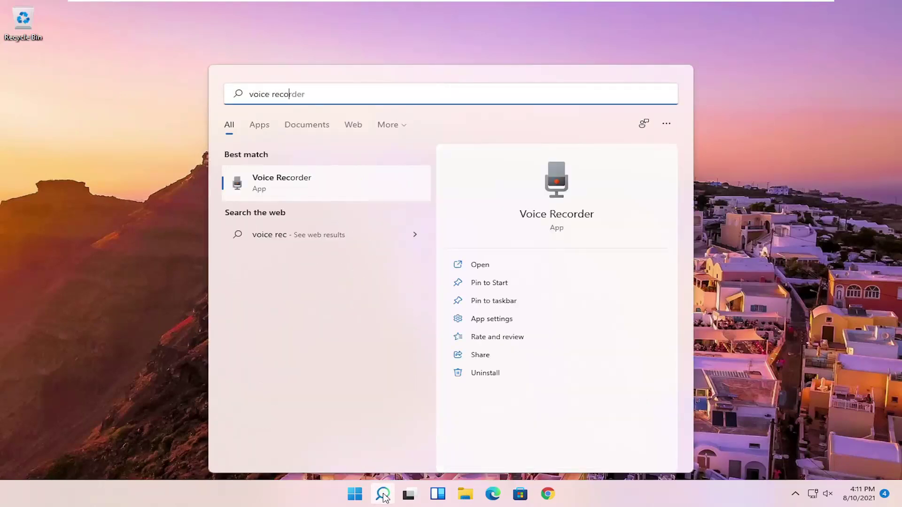
{"action": "type", "text": "rder"}
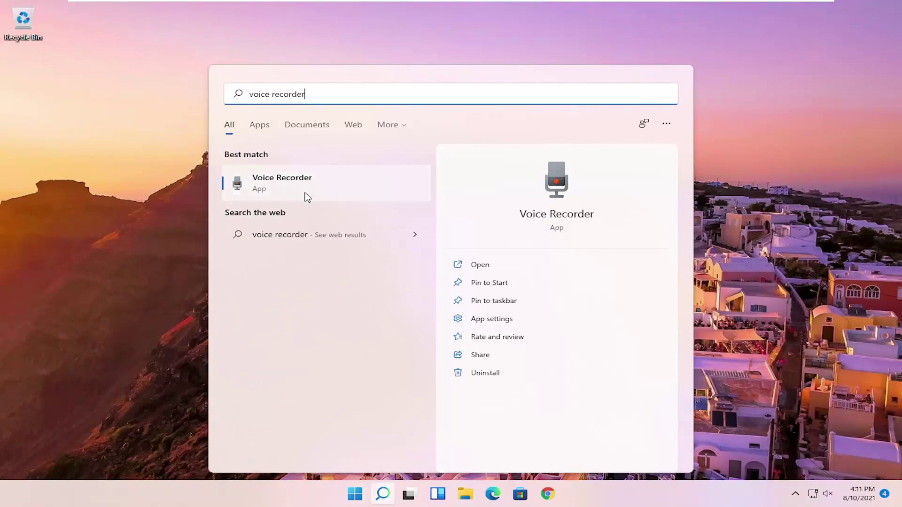
{"action": "left_click", "coordinate": [303, 189]}
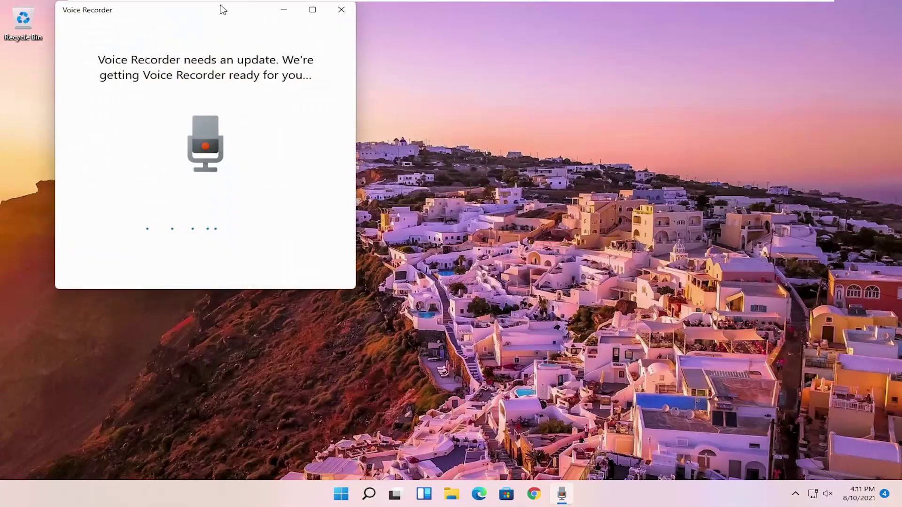
Step: Centre the Voice Recorder window and, once it updates, allow microphone access
{"action": "left_click_drag", "start_coordinate": [222, 9], "coordinate": [437, 68]}
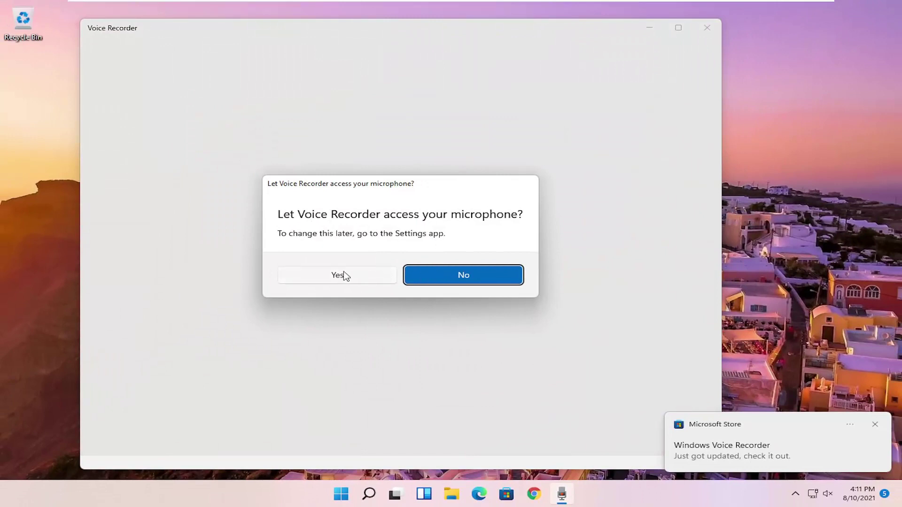
{"action": "left_click", "coordinate": [329, 282]}
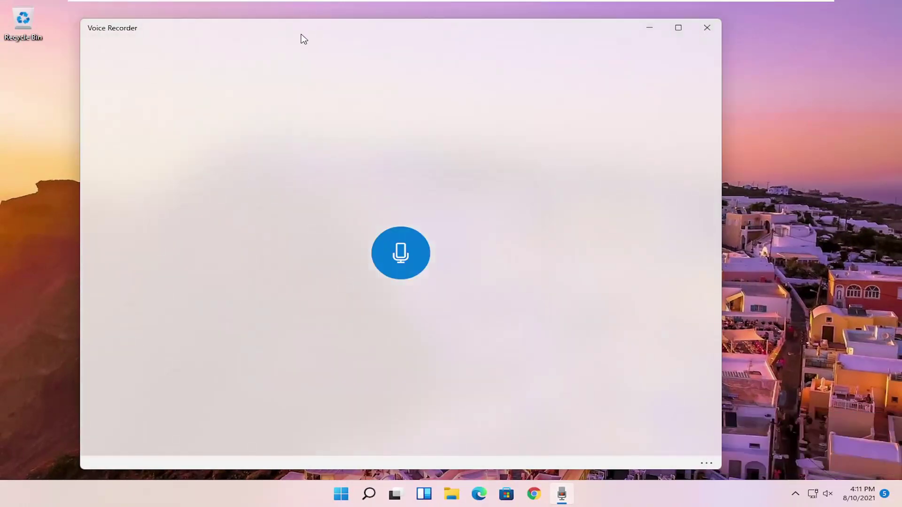
Step: Record a 13-second clip with markers at 00:08, 00:10 and 00:11, then pause
{"action": "left_click_drag", "start_coordinate": [346, 40], "coordinate": [388, 35]}
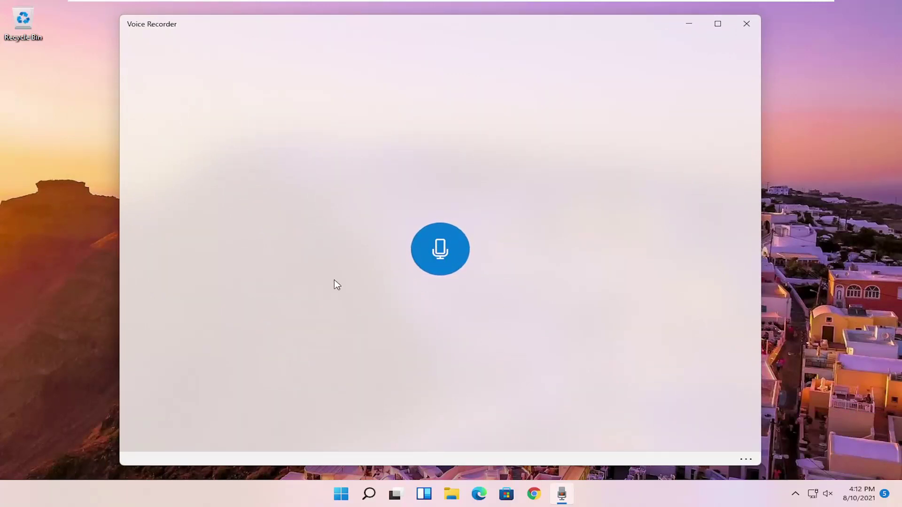
{"action": "left_click", "coordinate": [430, 255]}
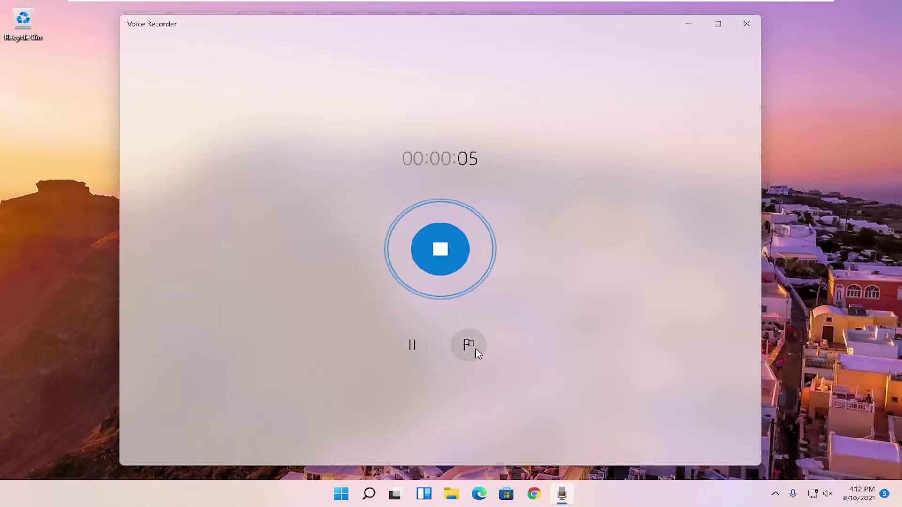
{"action": "left_click", "coordinate": [412, 348]}
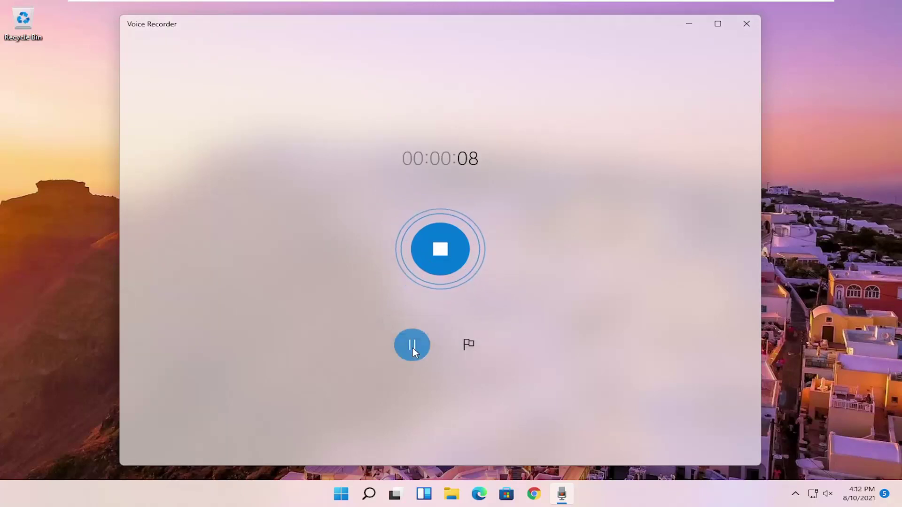
{"action": "left_click", "coordinate": [467, 343]}
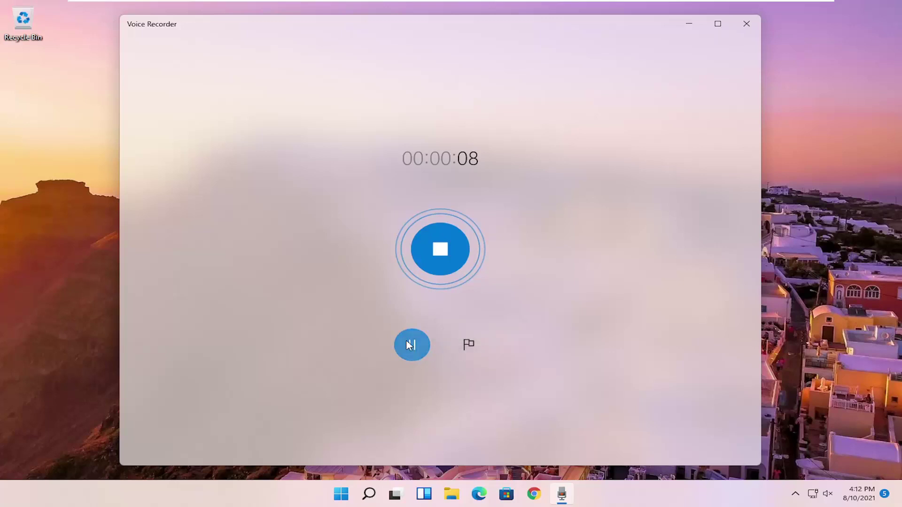
{"action": "left_click", "coordinate": [469, 350]}
{"action": "left_click", "coordinate": [468, 350]}
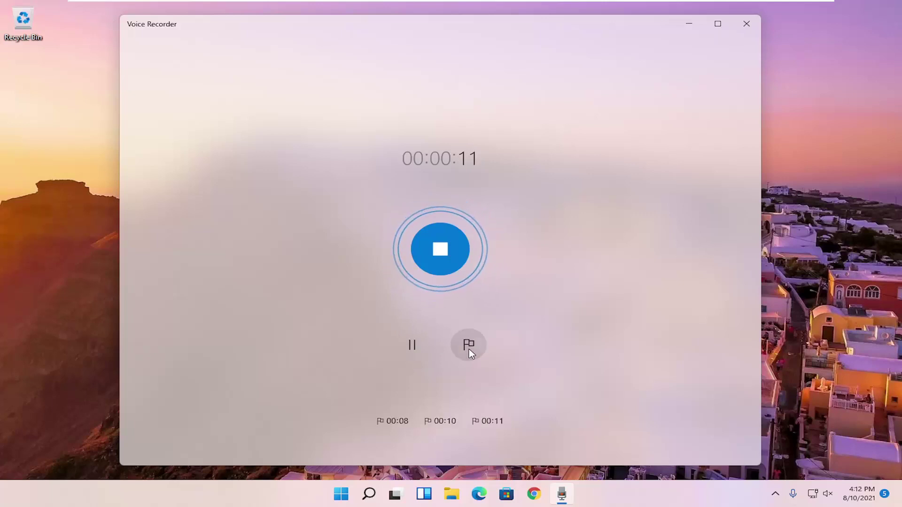
{"action": "left_click", "coordinate": [413, 349]}
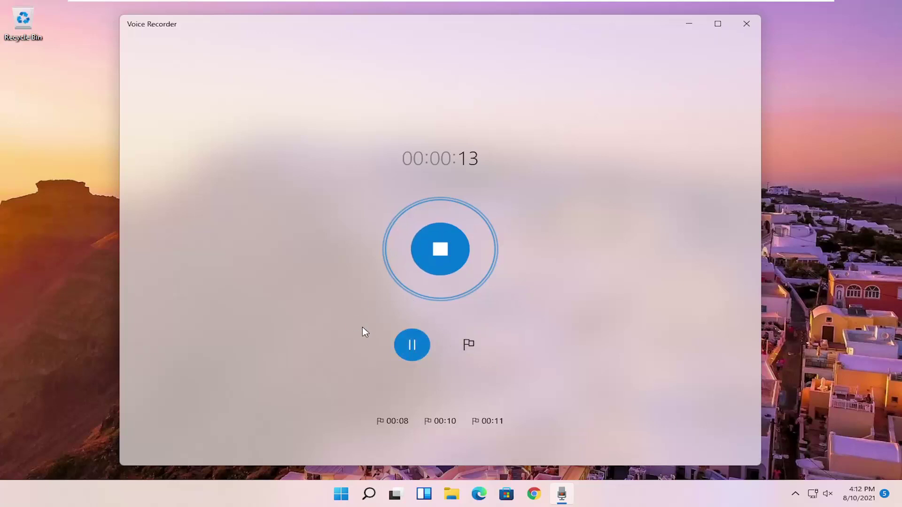
{"action": "left_click", "coordinate": [440, 251]}
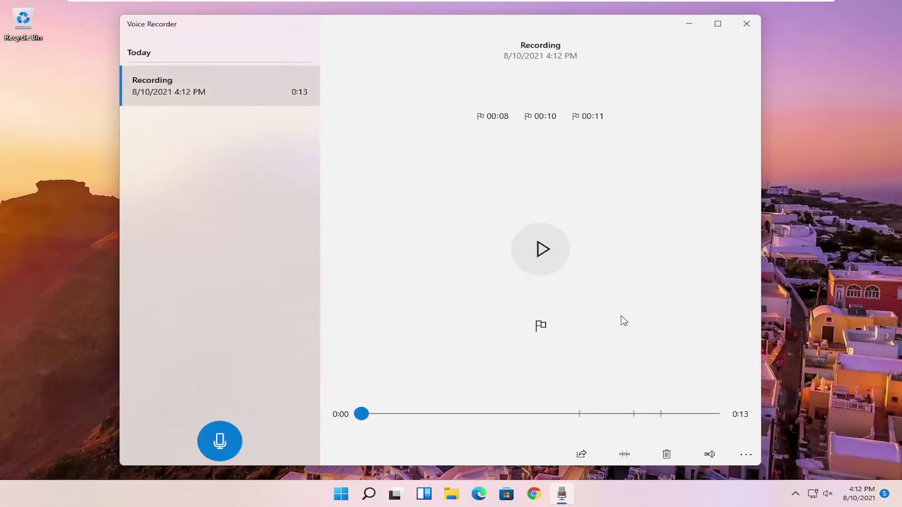
{"action": "left_click", "coordinate": [547, 260]}
{"action": "left_click", "coordinate": [546, 258]}
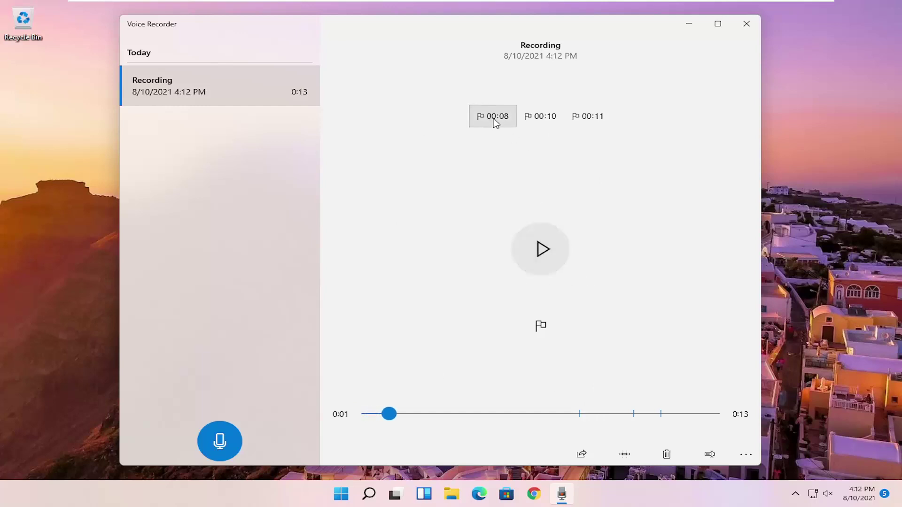
{"action": "left_click", "coordinate": [588, 118]}
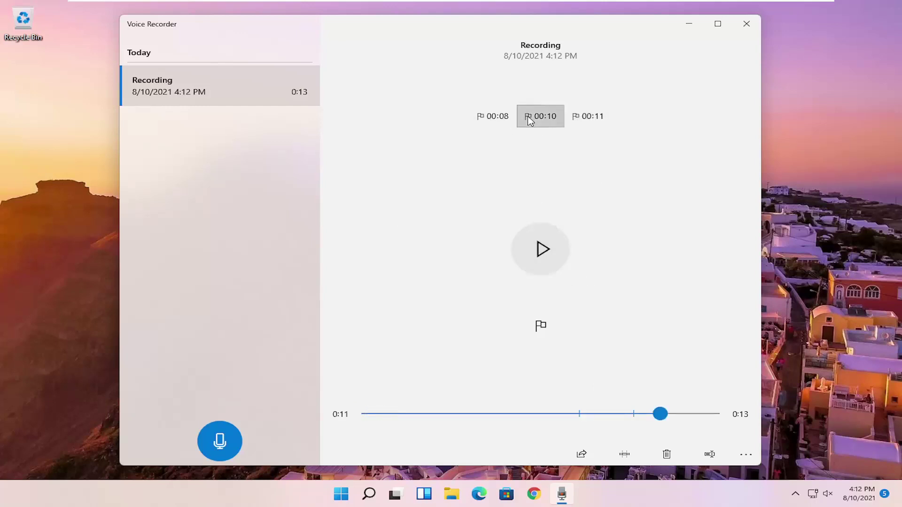
{"action": "left_click", "coordinate": [486, 120]}
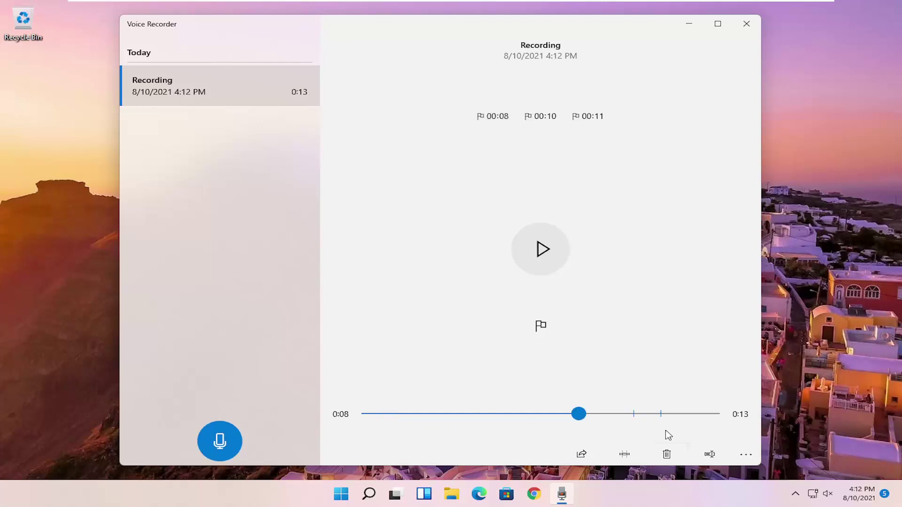
{"action": "left_click", "coordinate": [582, 455]}
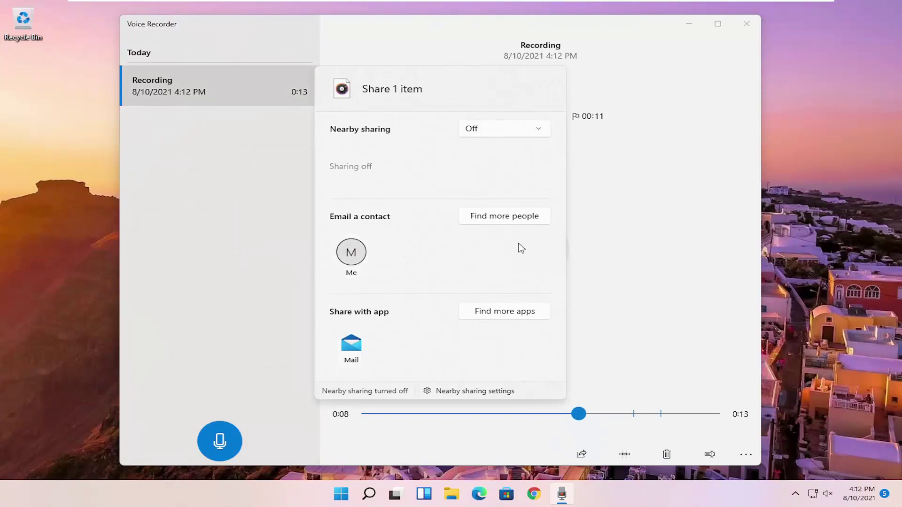
{"action": "left_click", "coordinate": [494, 130]}
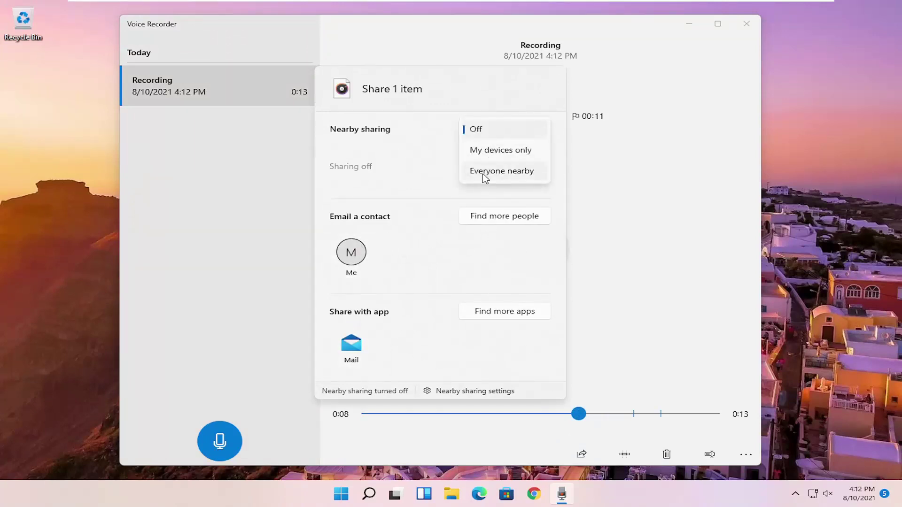
{"action": "key", "text": "Escape"}
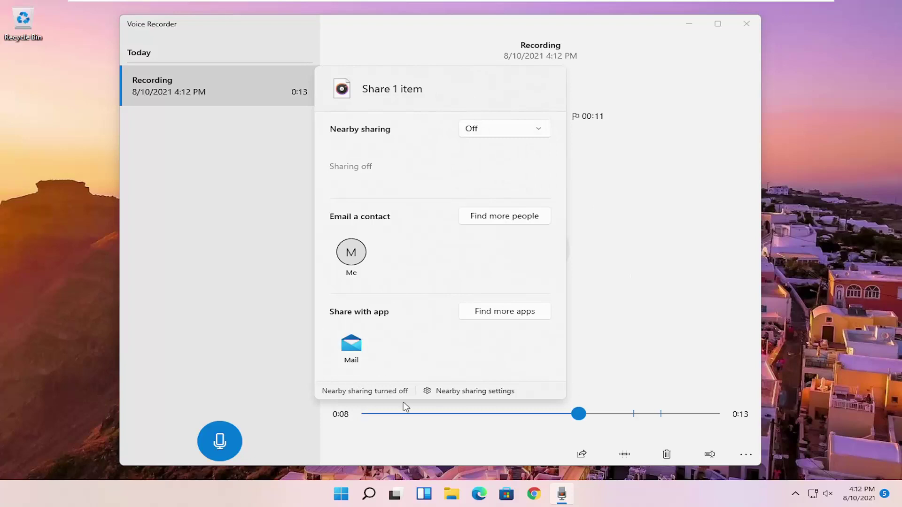
{"action": "left_click", "coordinate": [223, 321]}
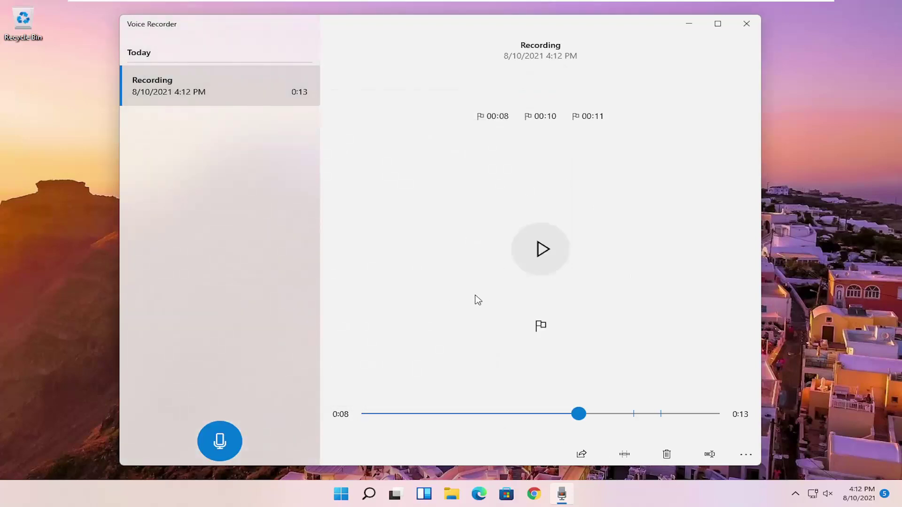
Step: Save the clip's trim with the start left at the beginning, then play it from 0:08
{"action": "left_click", "coordinate": [627, 455]}
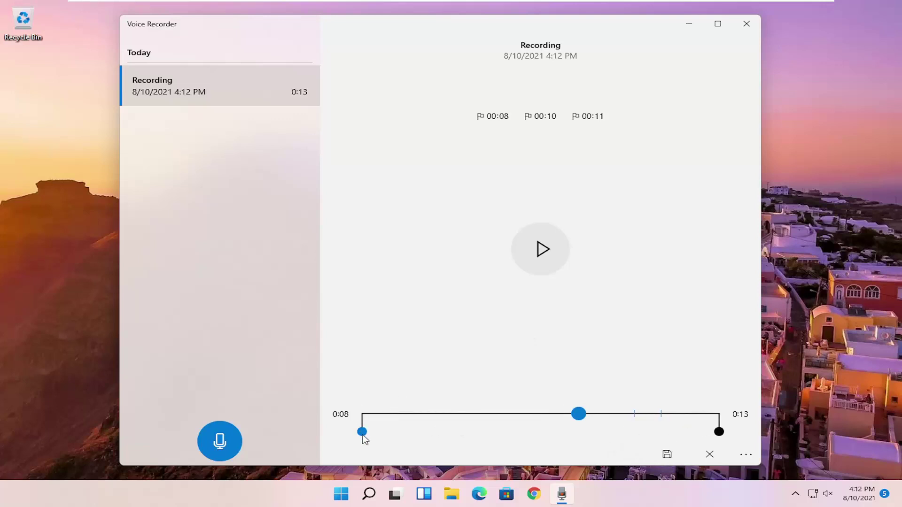
{"action": "mouse_move", "coordinate": [362, 431]}
{"action": "left_mouse_down"}
{"action": "mouse_move", "coordinate": [381, 432]}
{"action": "mouse_move", "coordinate": [362, 431]}
{"action": "left_mouse_up"}
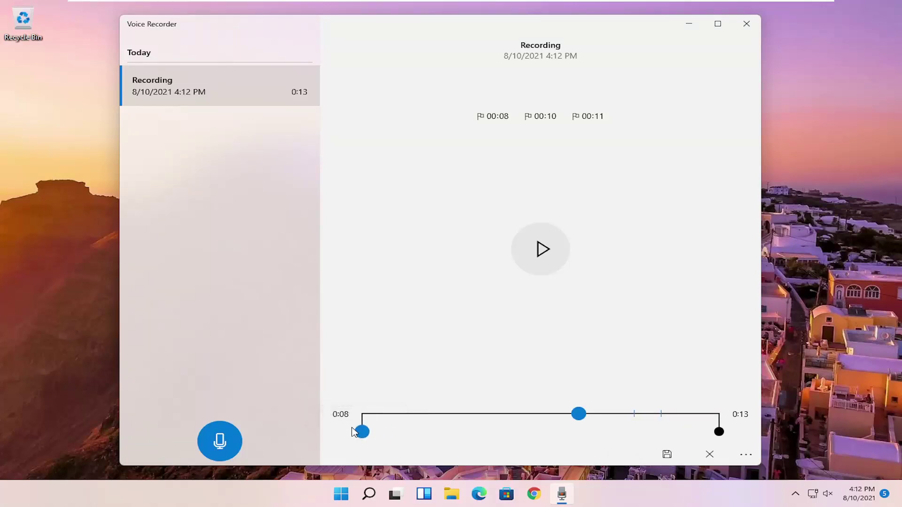
{"action": "left_click", "coordinate": [666, 456]}
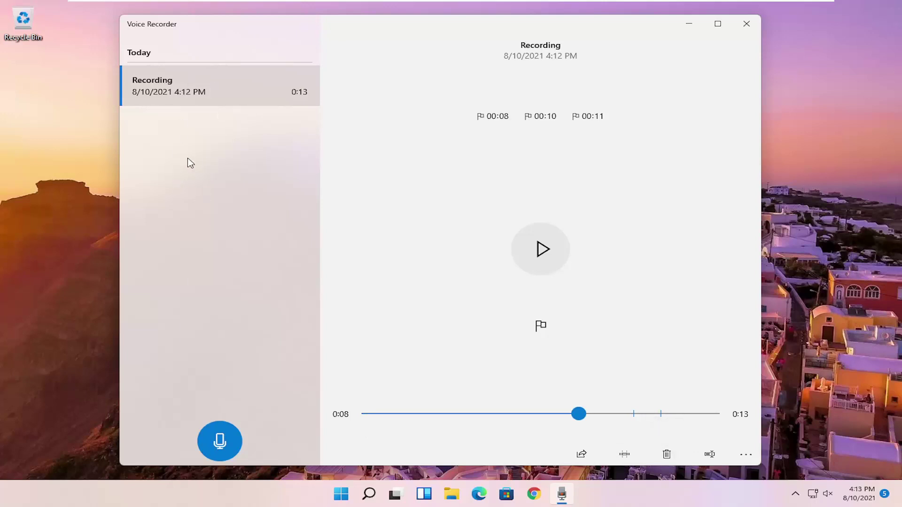
{"action": "key", "text": "space"}
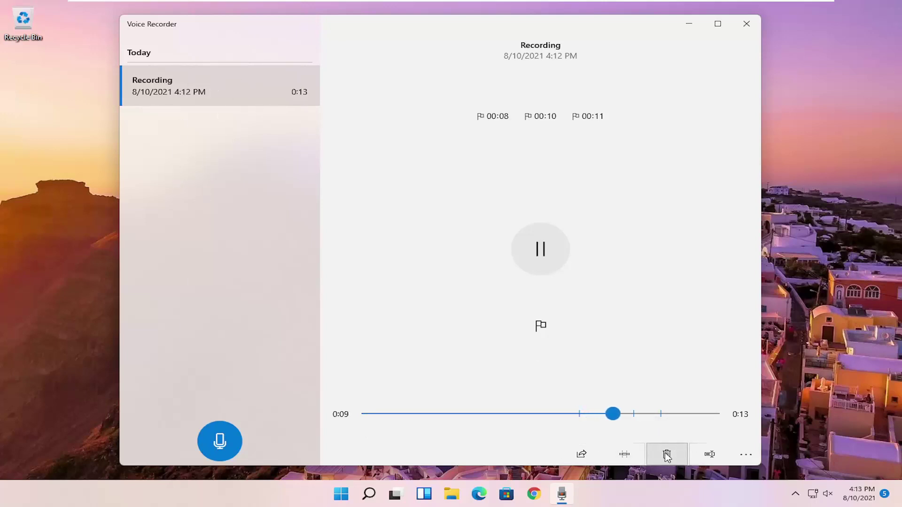
Step: Rename the clip from 'Recording' to 'What The Clip Is'
{"action": "left_click", "coordinate": [725, 458]}
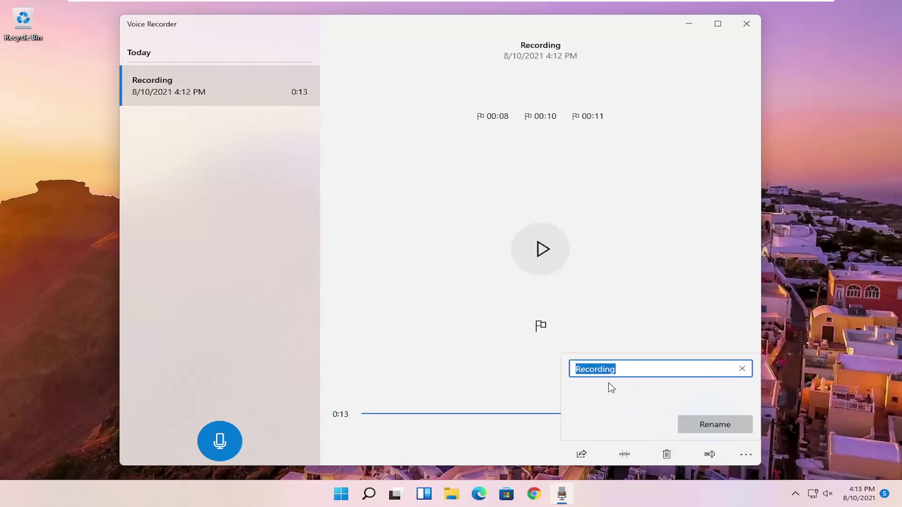
{"action": "key", "text": "BackSpace"}
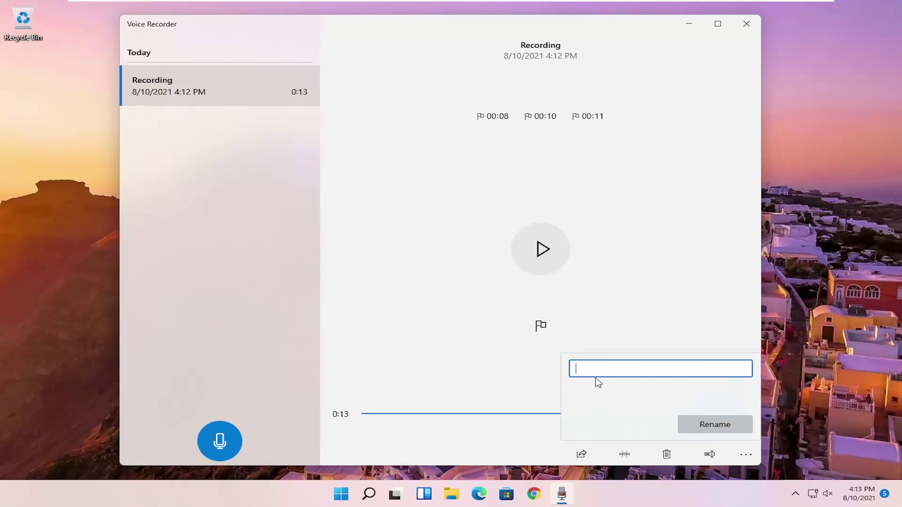
{"action": "type", "text": "What The Clip Is"}
{"action": "left_click", "coordinate": [707, 422]}
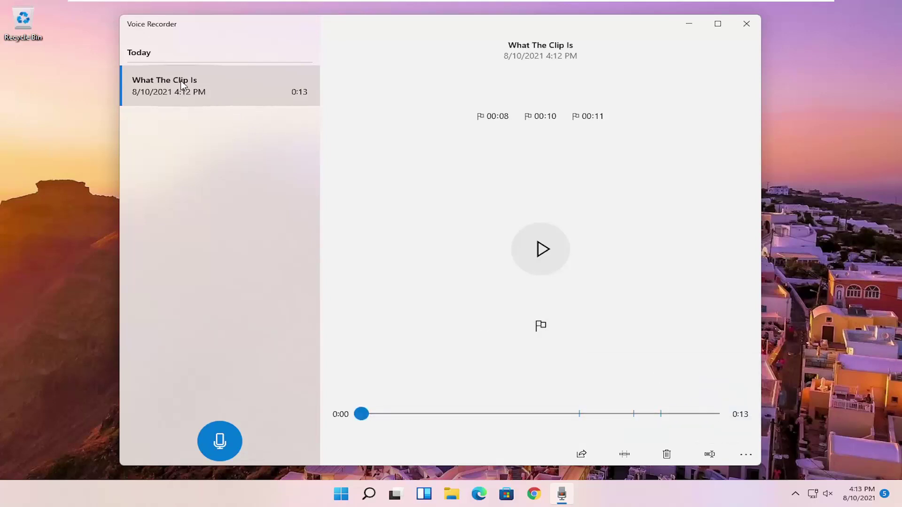
Step: Bring up the '...' See more options menu
{"action": "left_click", "coordinate": [747, 455]}
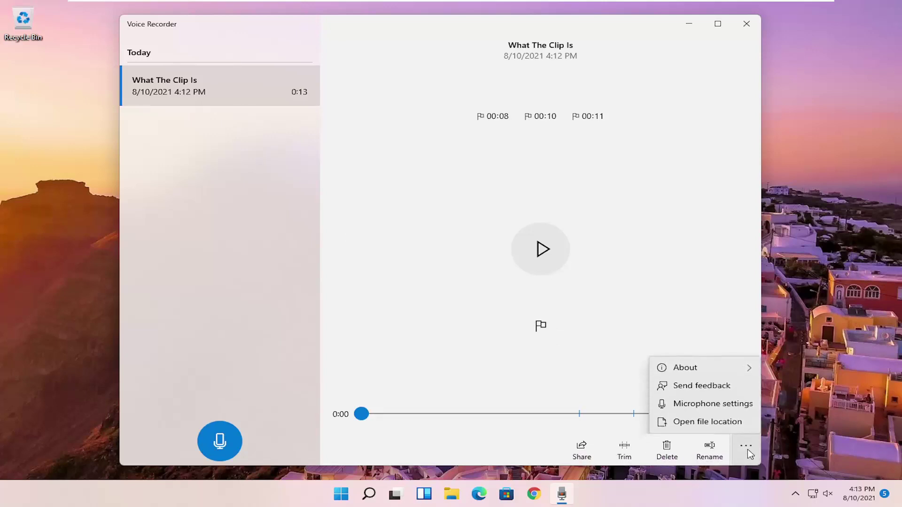
{"action": "left_click", "coordinate": [749, 454]}
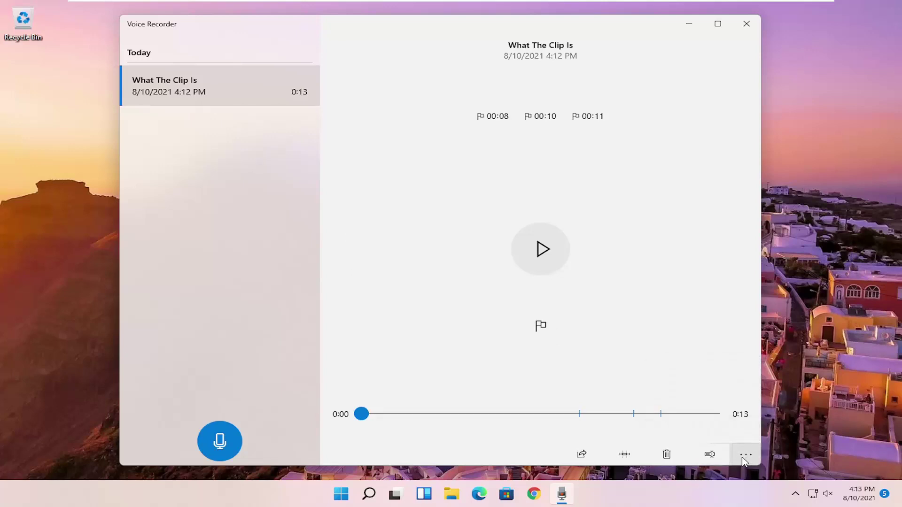
{"action": "left_click", "coordinate": [748, 456]}
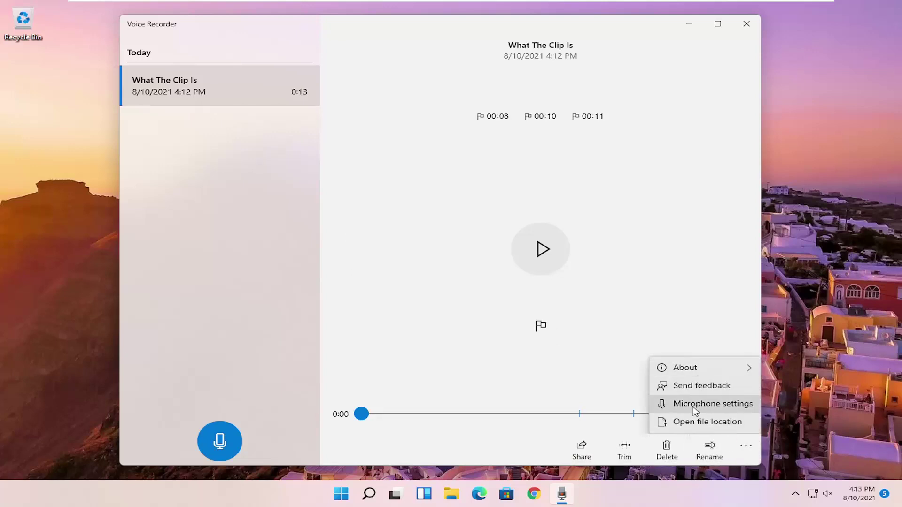
{"action": "left_click", "coordinate": [707, 423]}
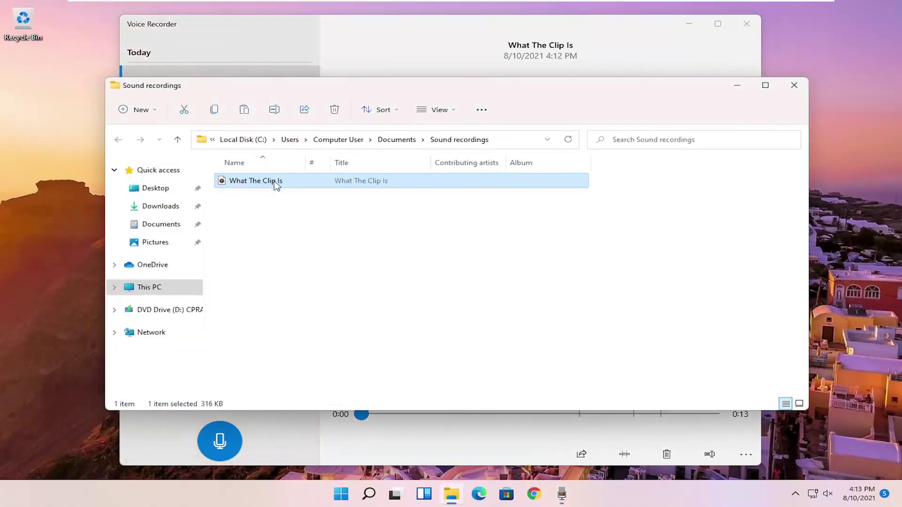
{"action": "left_click_drag", "start_coordinate": [249, 180], "coordinate": [276, 182]}
{"action": "right_click", "coordinate": [257, 186]}
{"action": "left_click", "coordinate": [288, 289]}
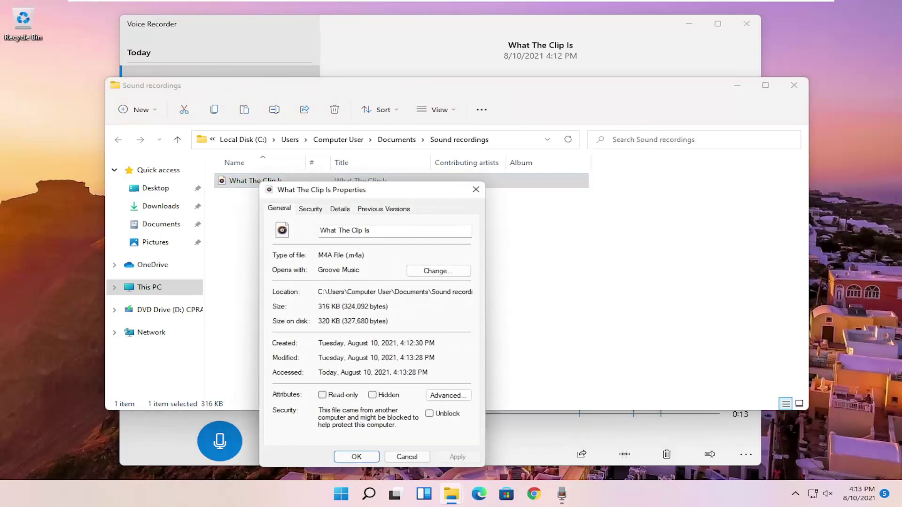
{"action": "left_click", "coordinate": [476, 189]}
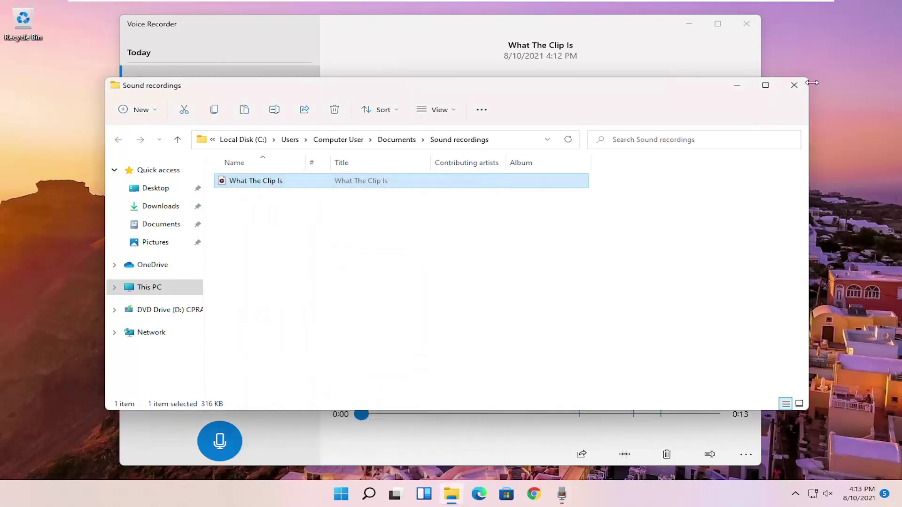
{"action": "left_click", "coordinate": [794, 85]}
{"action": "left_click", "coordinate": [753, 459]}
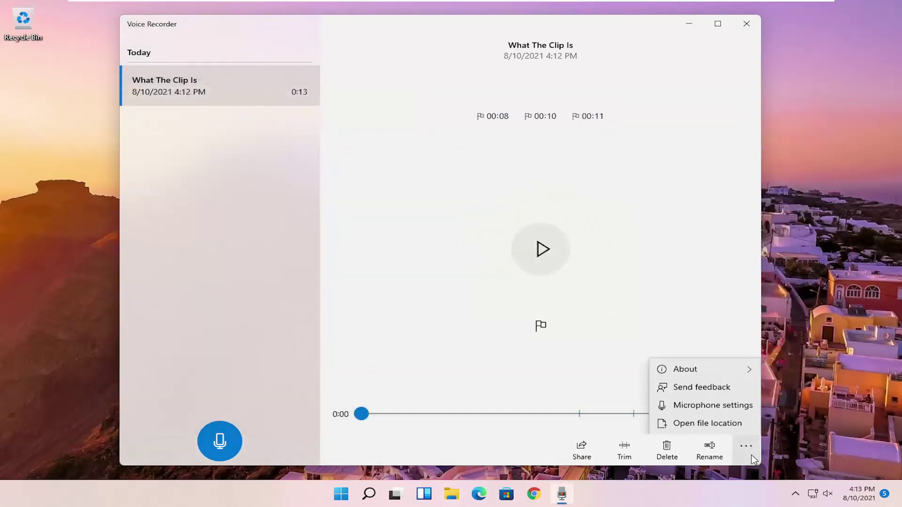
{"action": "left_click", "coordinate": [685, 368]}
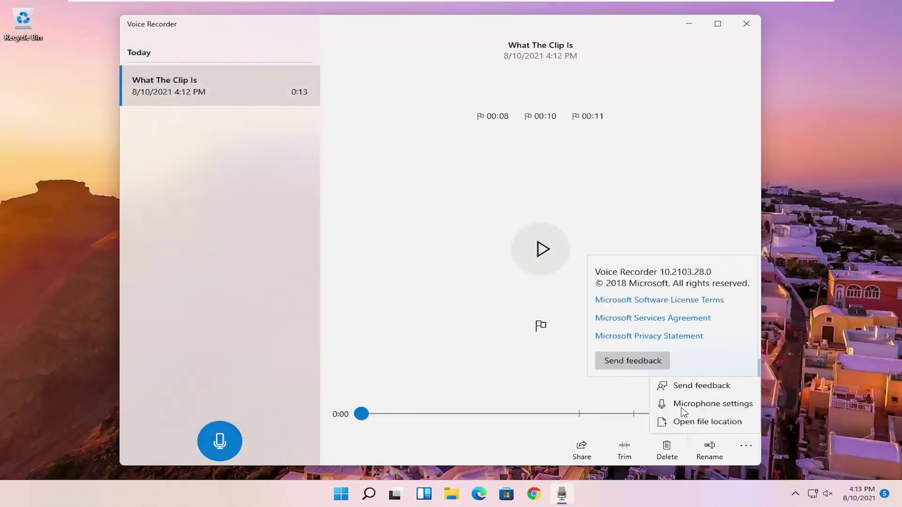
{"action": "left_click", "coordinate": [722, 405]}
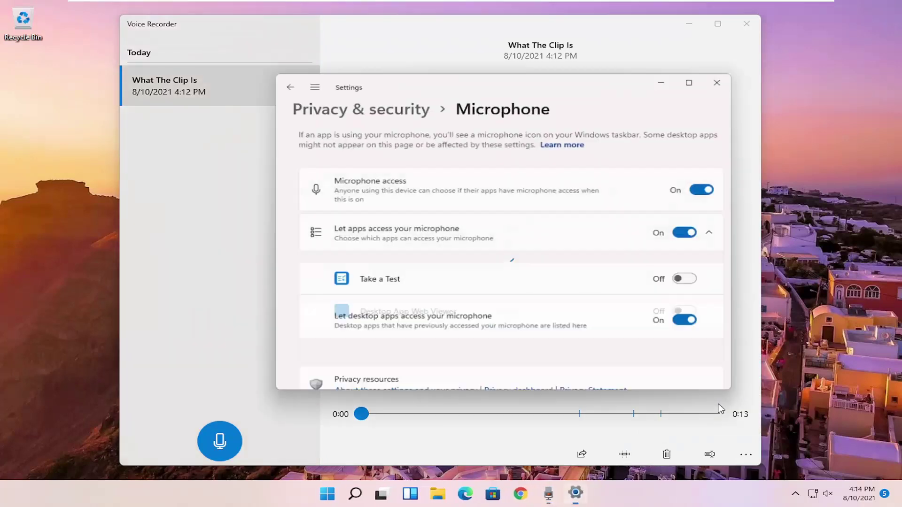
{"action": "scroll", "coordinate": [626, 210], "scroll_direction": "down", "scroll_amount": 4}
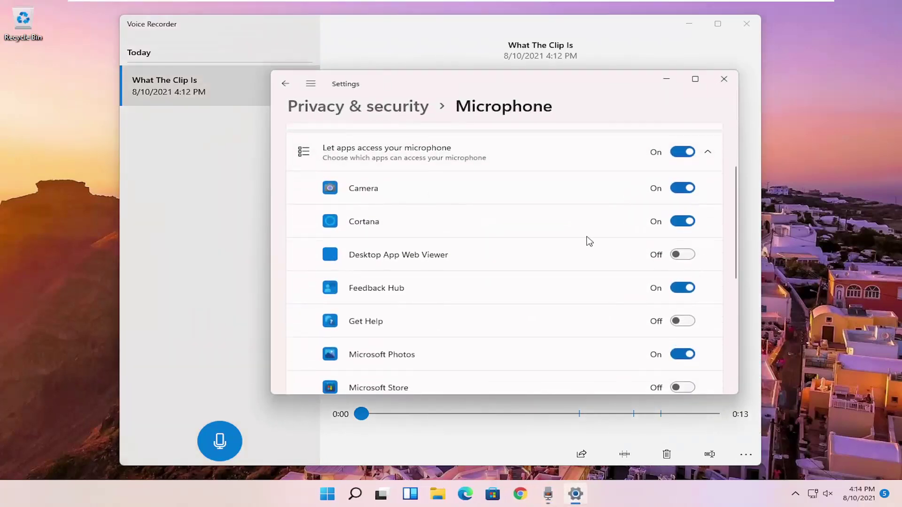
{"action": "scroll", "coordinate": [559, 255], "scroll_direction": "down", "scroll_amount": 2}
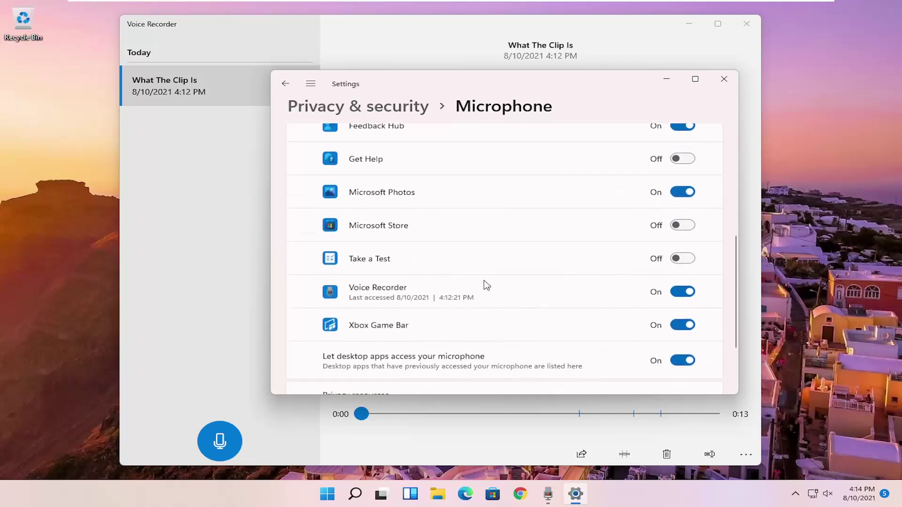
{"action": "scroll", "coordinate": [484, 305], "scroll_direction": "down", "scroll_amount": 3}
{"action": "left_click", "coordinate": [724, 79]}
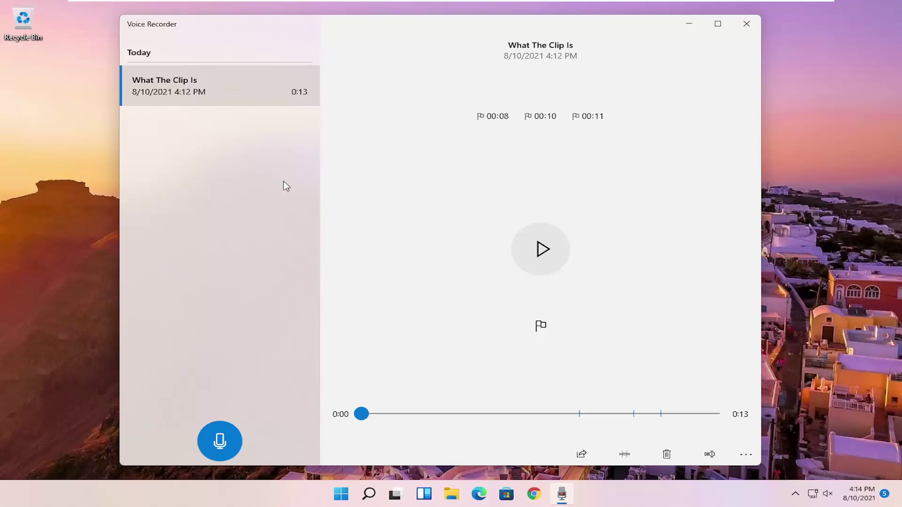
Step: Close Voice Recorder and reopen it by searching 'audio' in Windows Search
{"action": "left_click", "coordinate": [747, 24]}
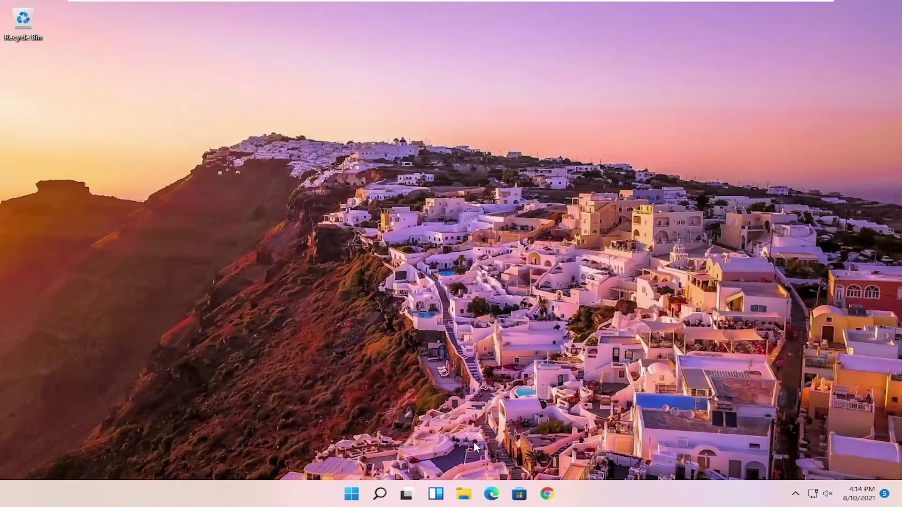
{"action": "left_click", "coordinate": [383, 501]}
{"action": "type", "text": "audio"}
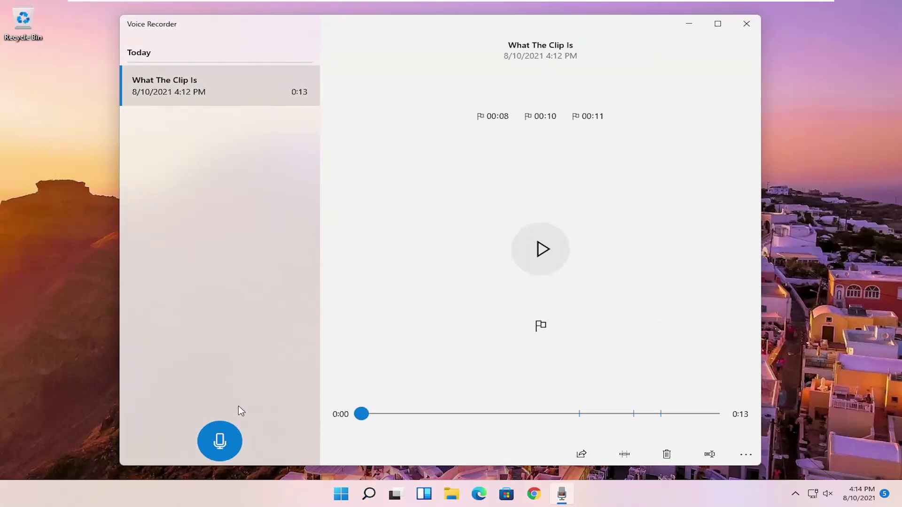
Step: Record and save a two-second clip, then close Voice Recorder
{"action": "left_click", "coordinate": [219, 441]}
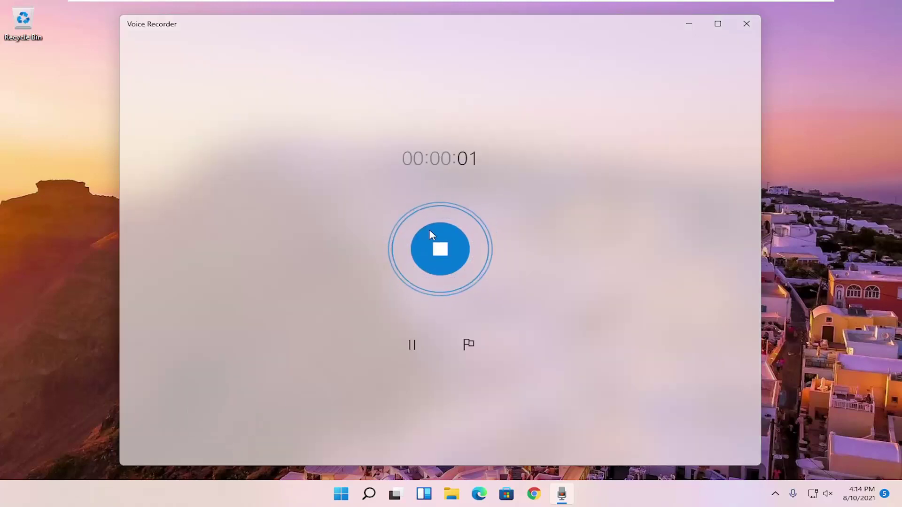
{"action": "left_click", "coordinate": [450, 241]}
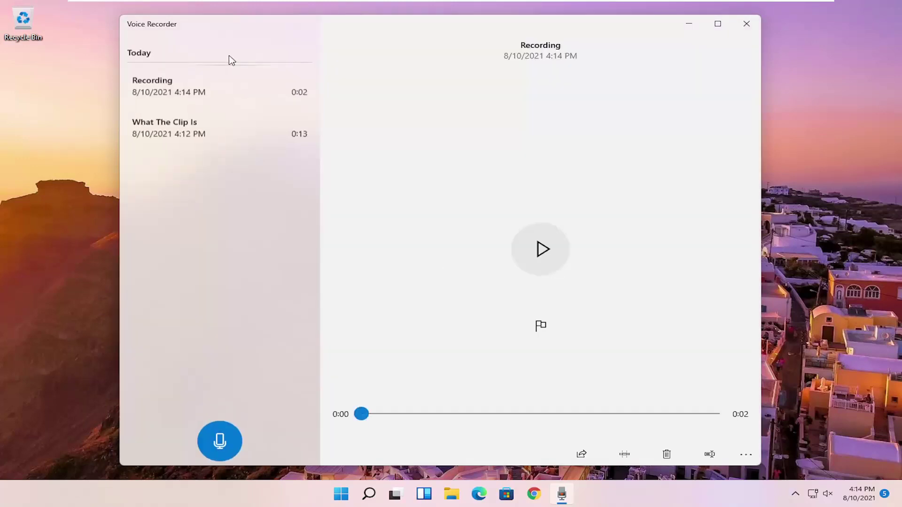
{"action": "left_click", "coordinate": [746, 23]}
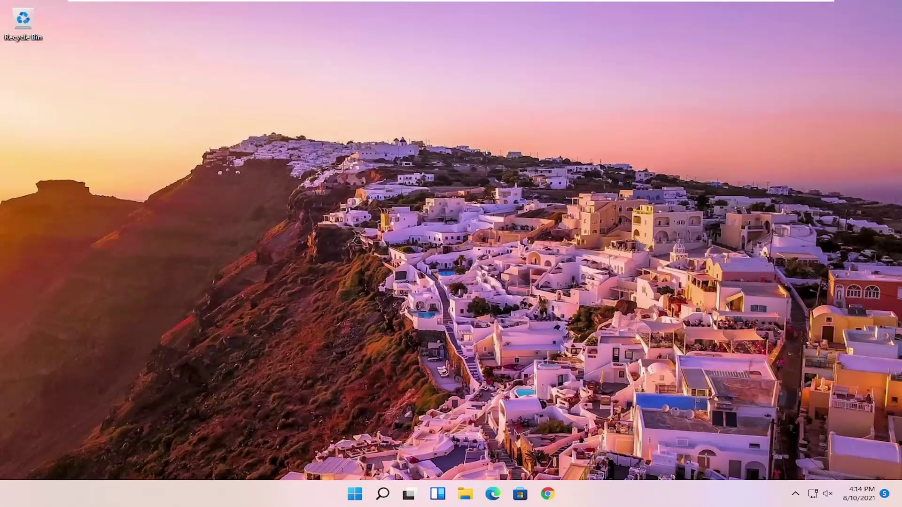